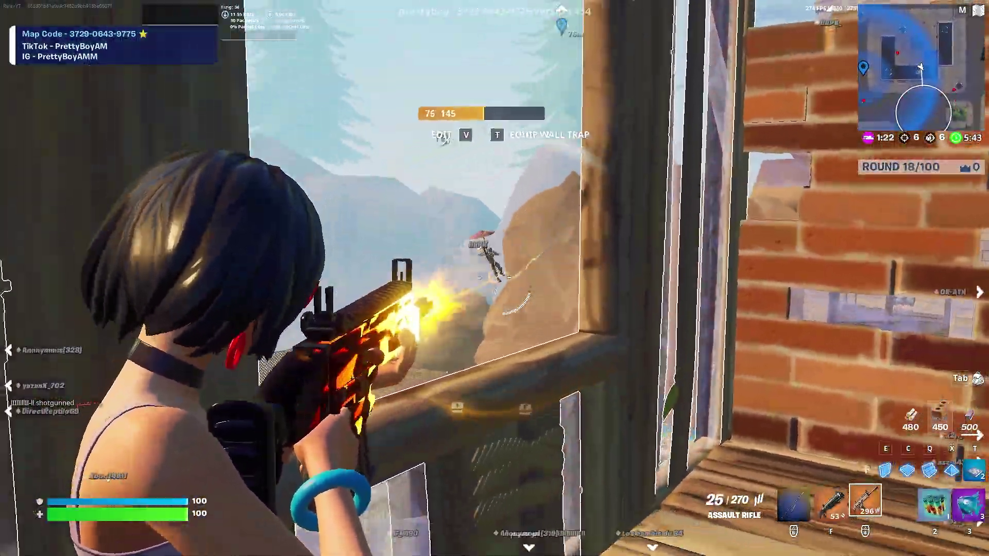
left_click_drag(494, 278, 495, 278)
key("q")
left_click(494, 278)
left_click(494, 278)
key("r")
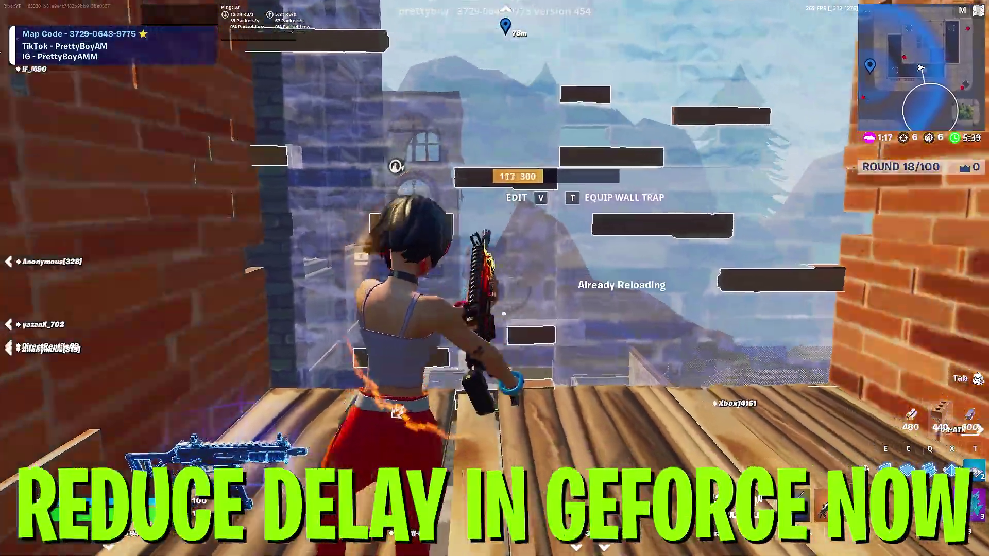
key("r")
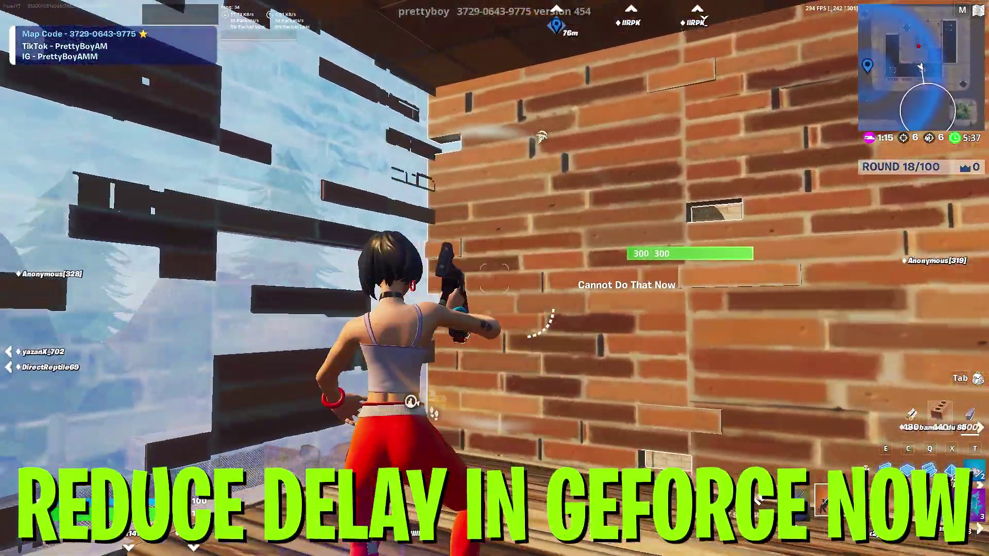
key("q")
left_click(494, 278)
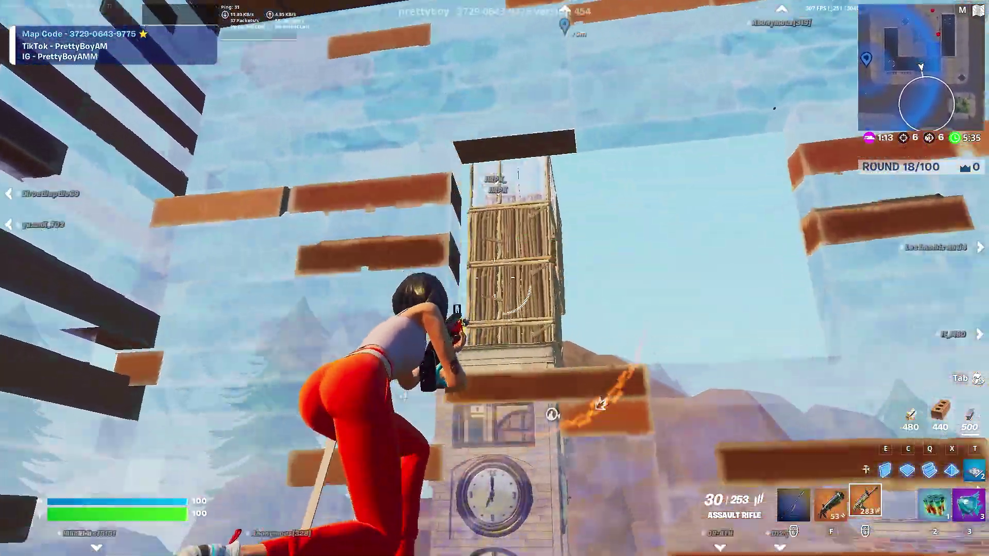
left_click(494, 278)
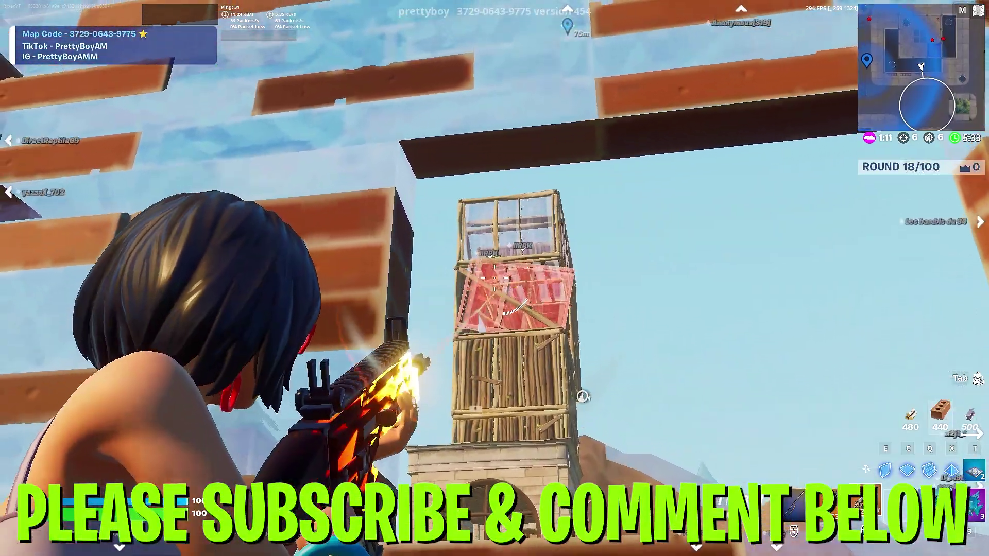
left_click(495, 278)
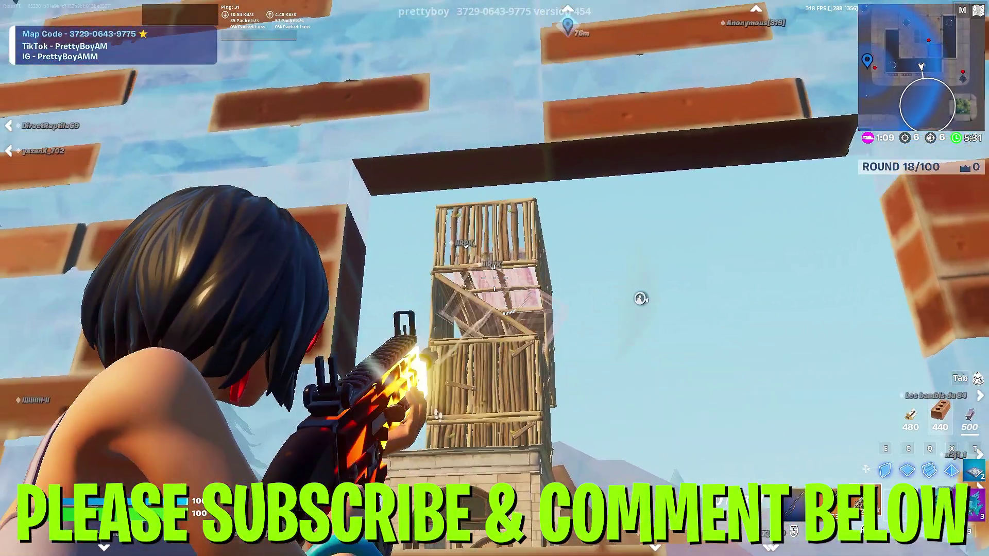
left_click(495, 278)
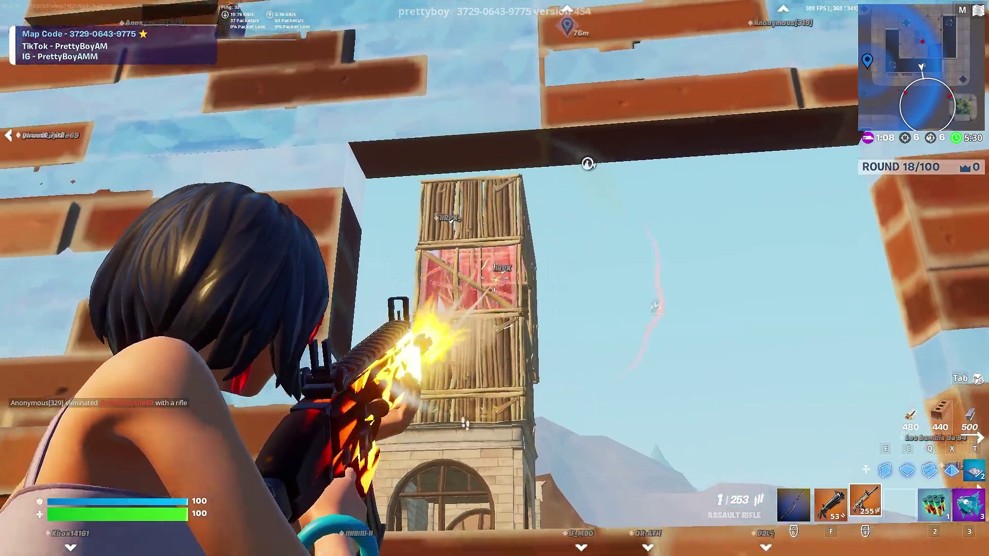
key("q")
left_click(494, 278)
key("r")
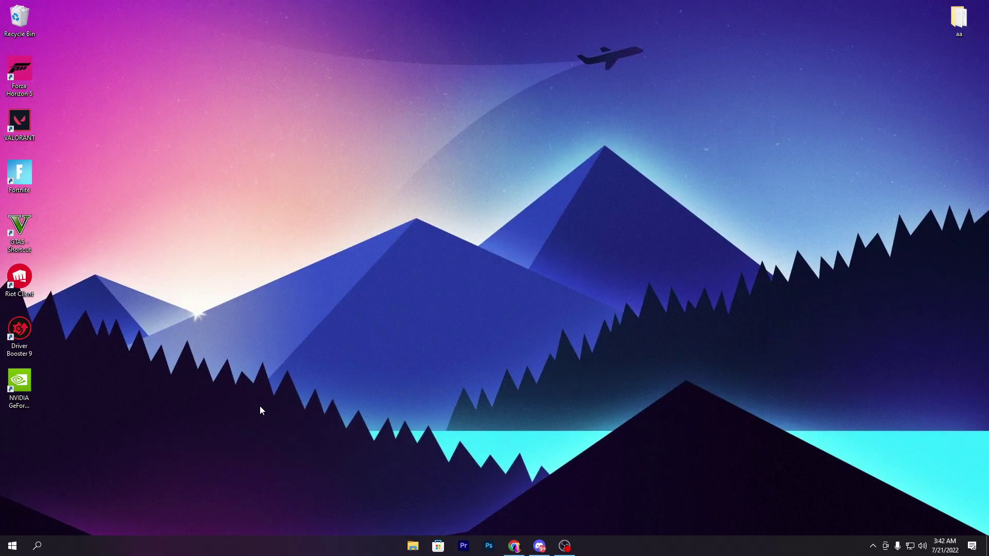
Step: View the NVIDIA GeForce NOW download page in the Chrome browser and return to the desktop
left_click(20, 380)
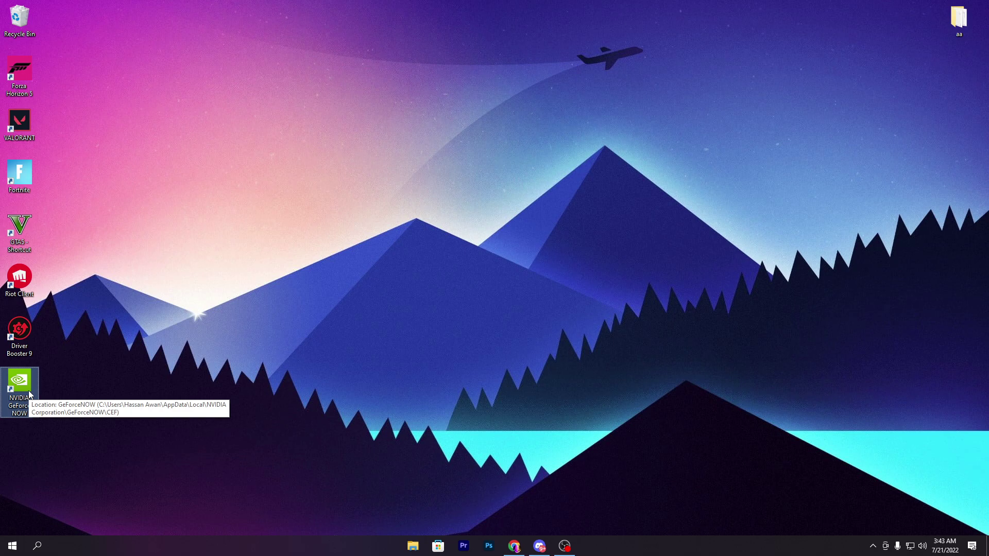
left_click(514, 547)
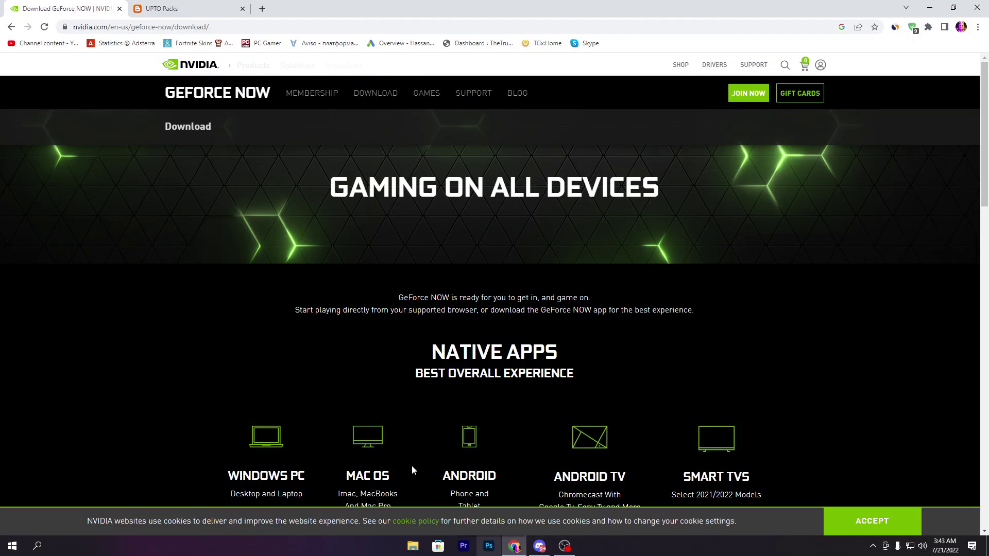
left_click(905, 8)
key("super+d")
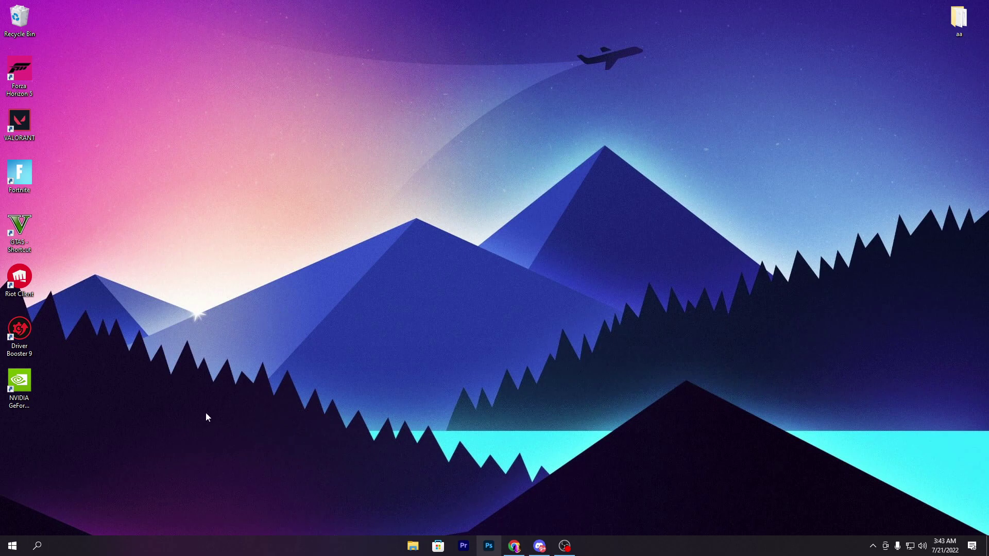
Step: Open the file location of the NVIDIA GeForce NOW desktop shortcut from its properties
right_click(19, 380)
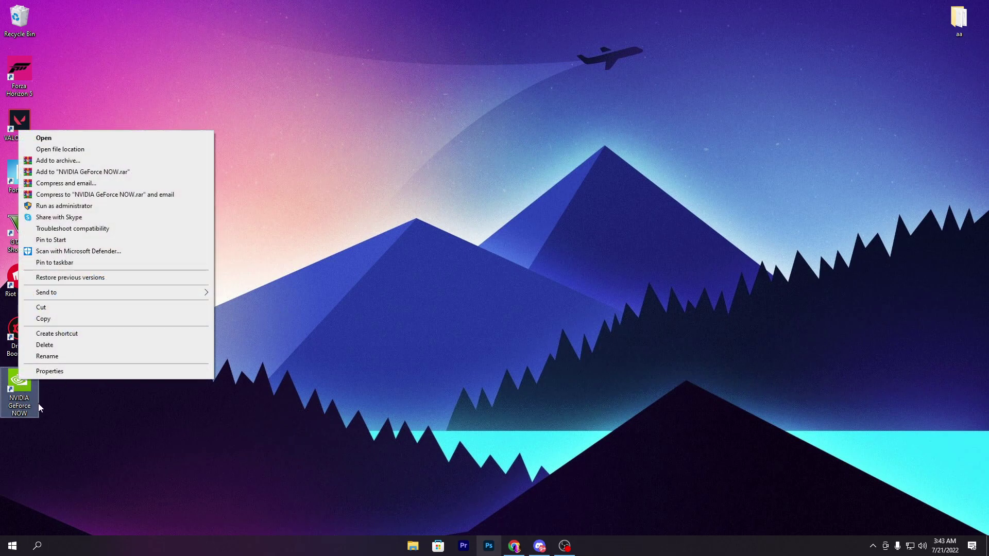
left_click(55, 371)
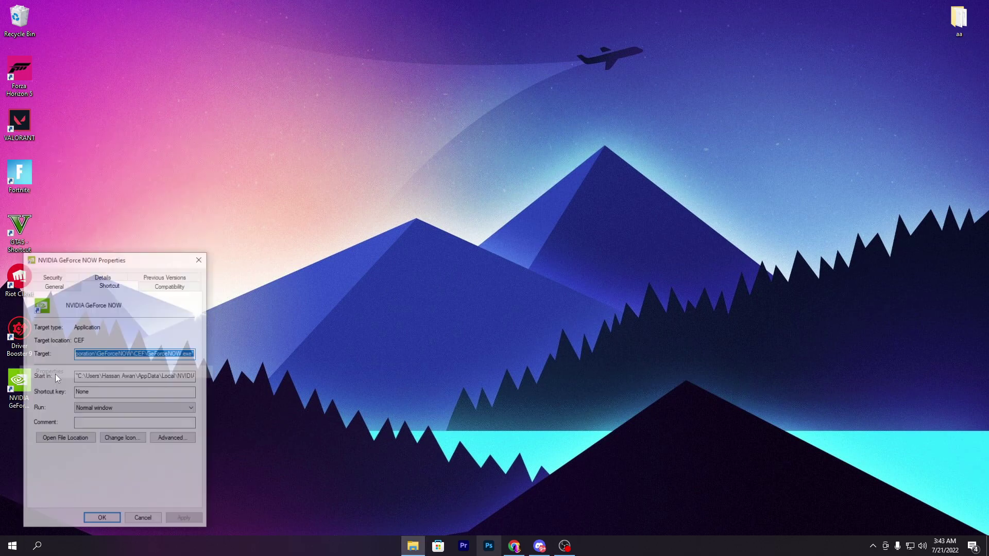
left_click_drag(98, 264, 406, 167)
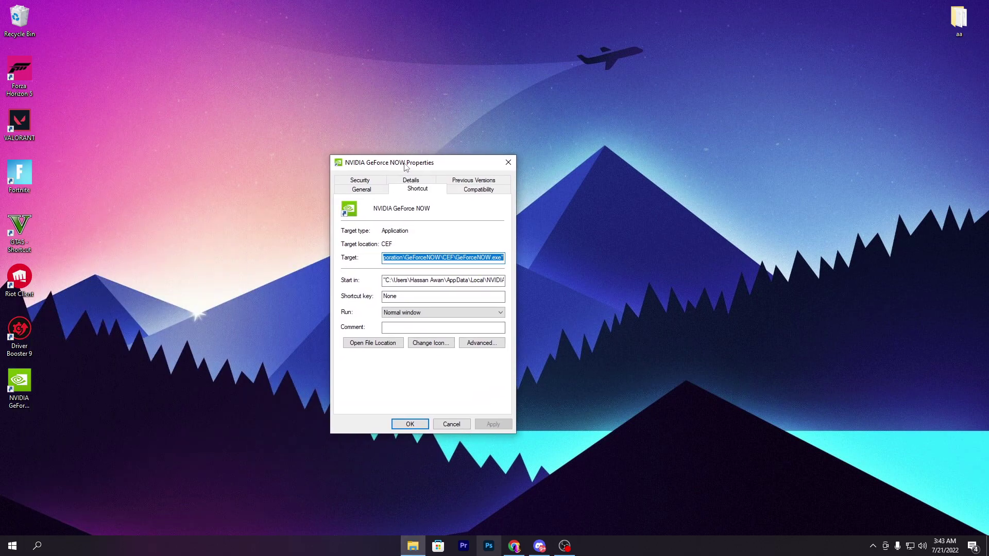
left_click(371, 344)
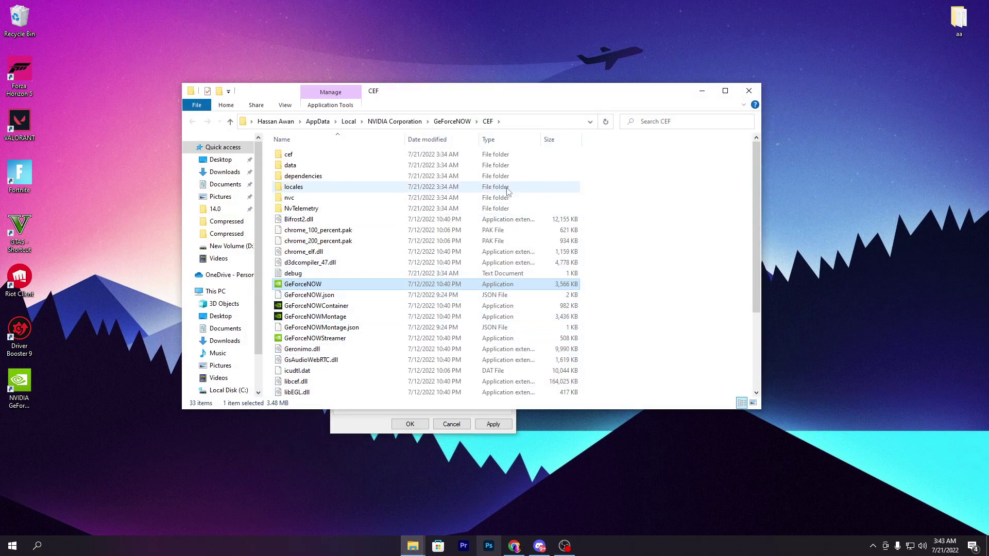
Step: Disable fullscreen optimizations in the compatibility properties of the GeForceNOW application and apply the change
right_click(328, 289)
left_click(371, 278)
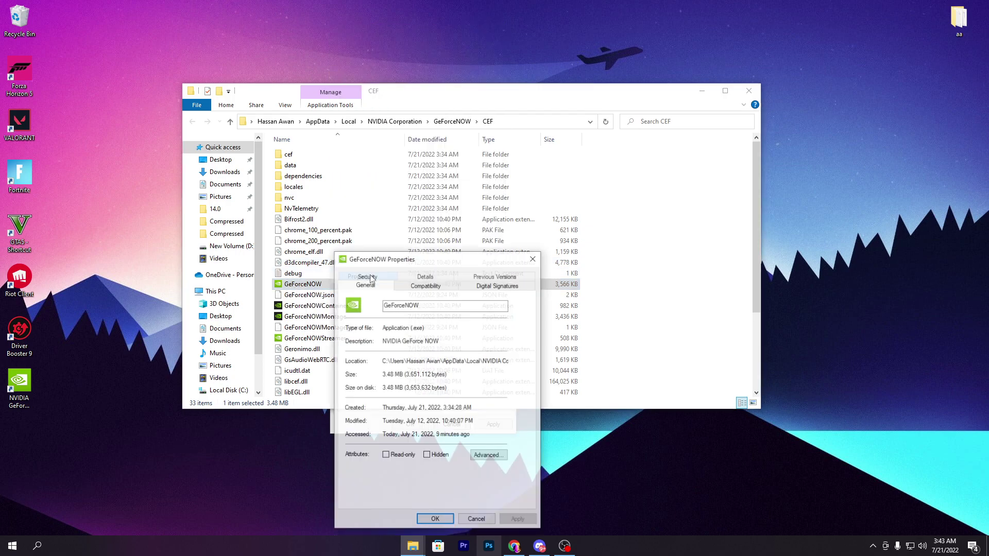
left_click(440, 286)
left_click_drag(430, 261, 443, 123)
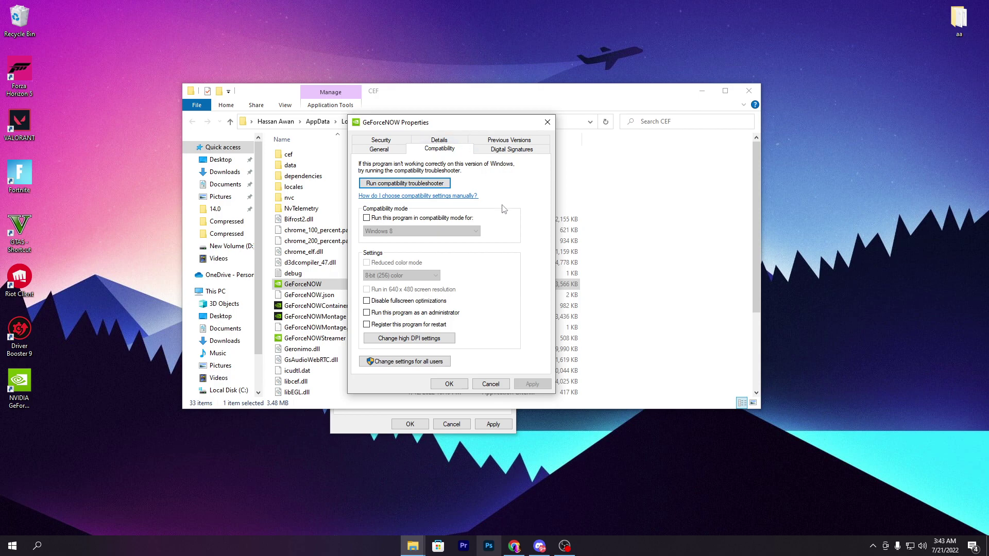
left_click(393, 302)
left_click(532, 384)
left_click(449, 383)
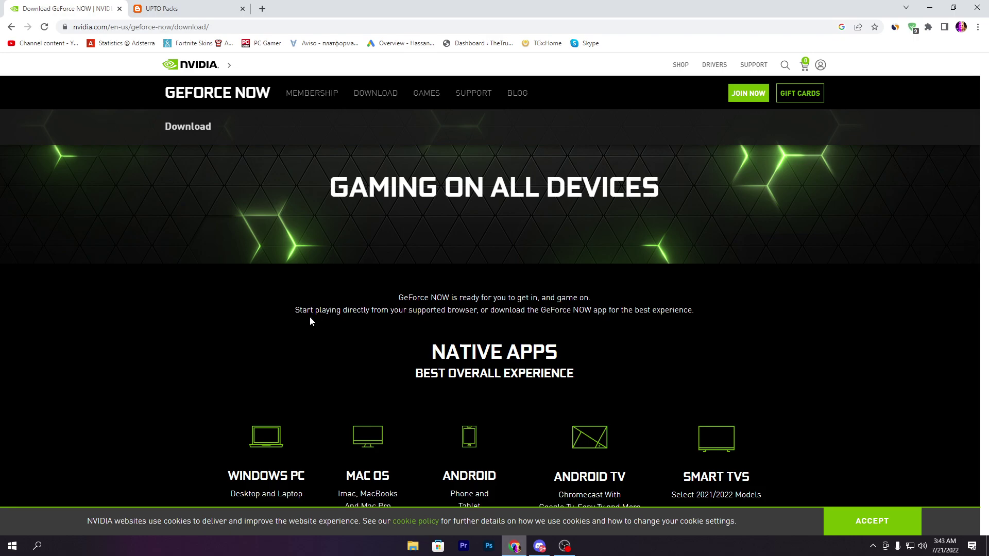
Step: Search the UPTO Packs site in Chrome for ISLC and open the Download Stand by List Cleaner 2022 (ISLC) post
left_click(204, 4)
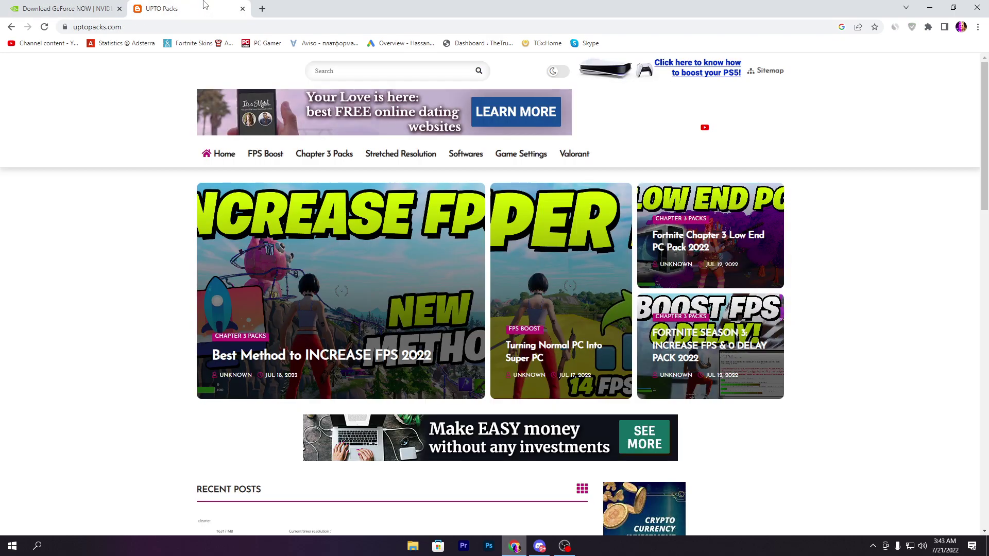
left_click(338, 72)
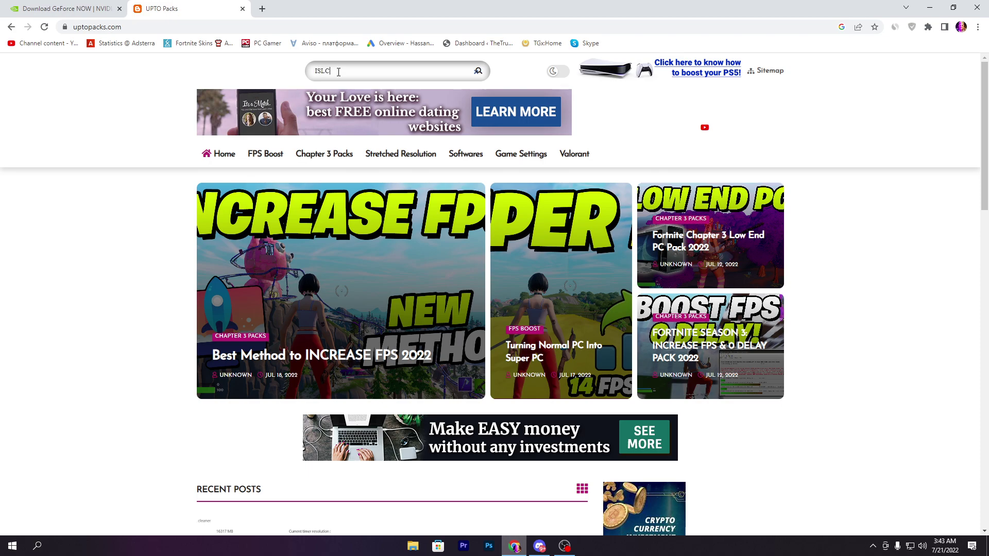
key("Return")
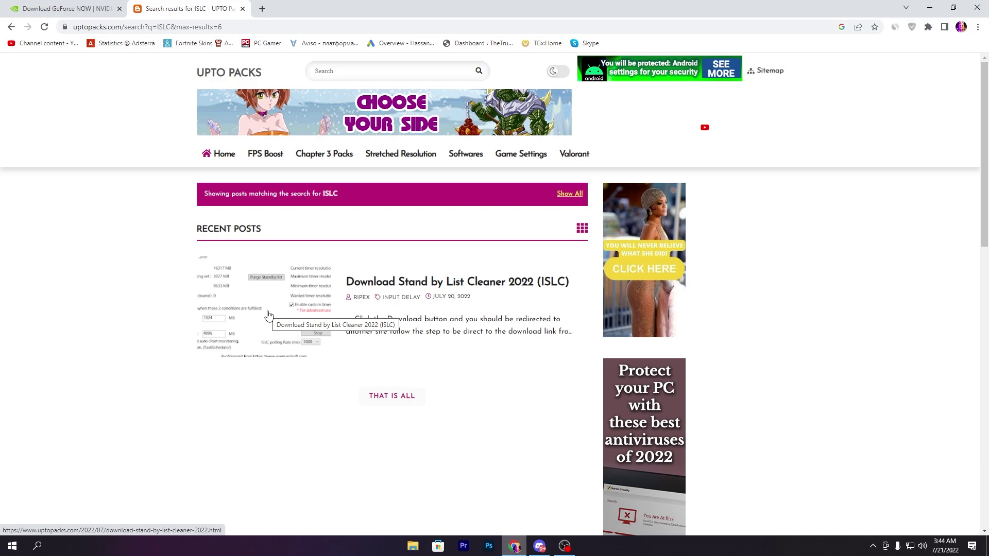
left_click(266, 296)
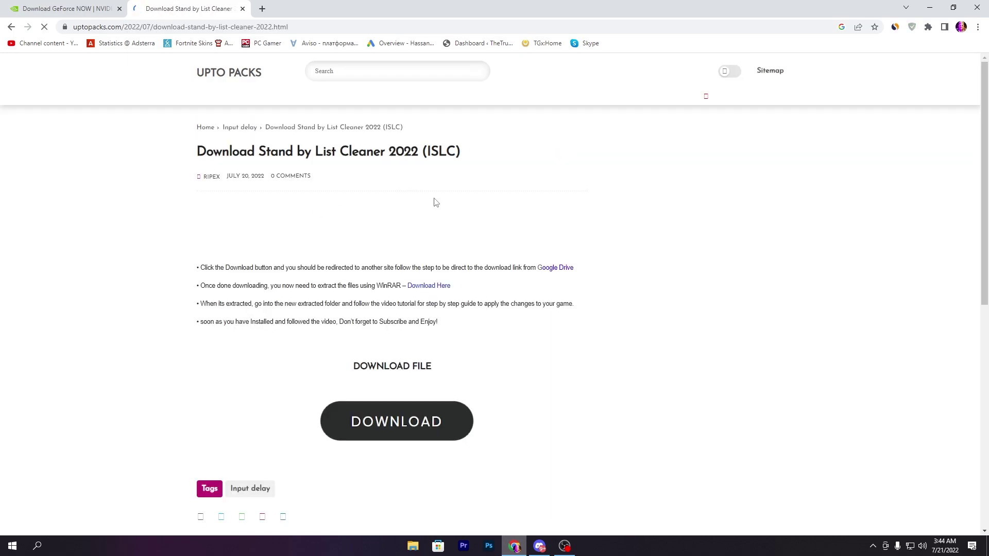
Step: Download the ISLC v1.0.2.8 executable through MediaFire and place the downloaded file on the desktop
scroll(386, 272, "down", 5)
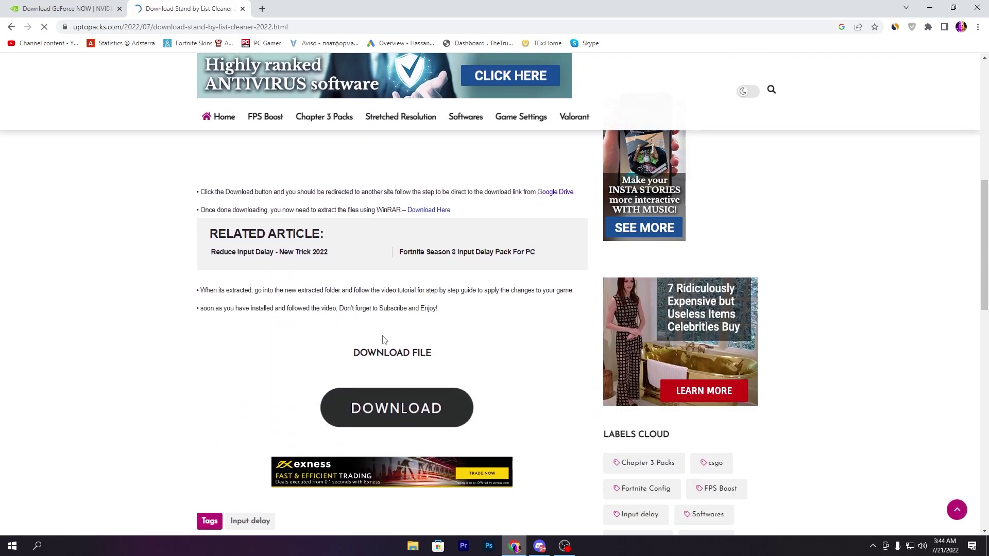
left_click(391, 424)
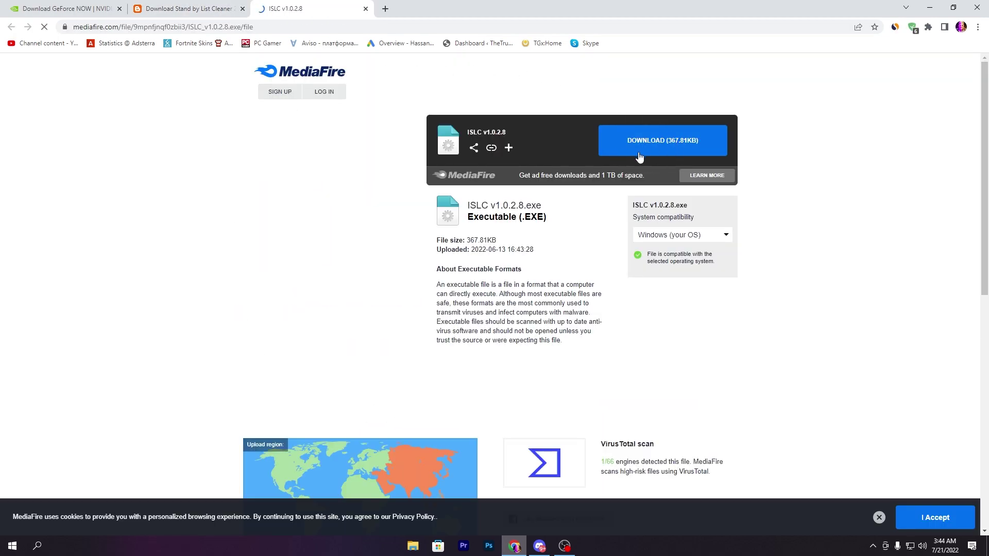
left_click(660, 141)
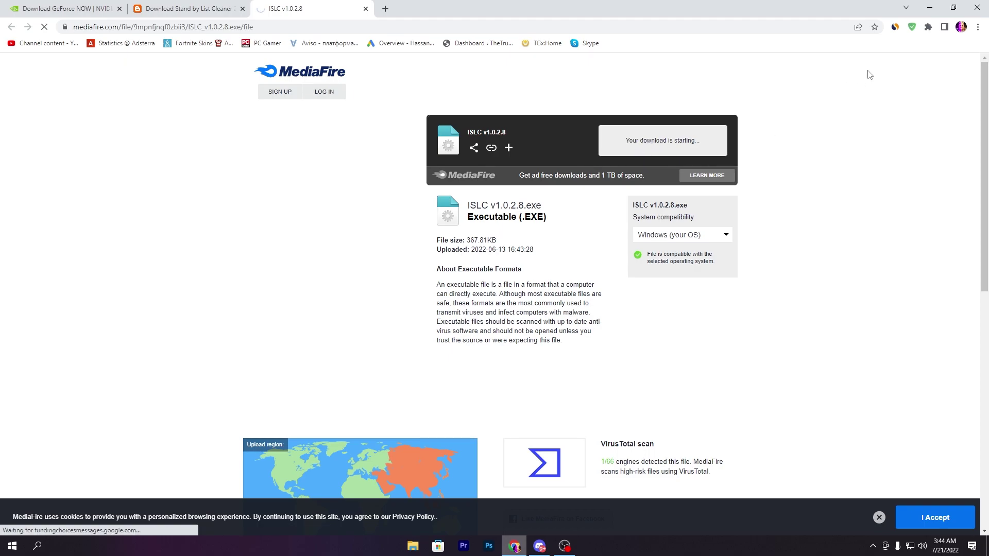
left_click(928, 11)
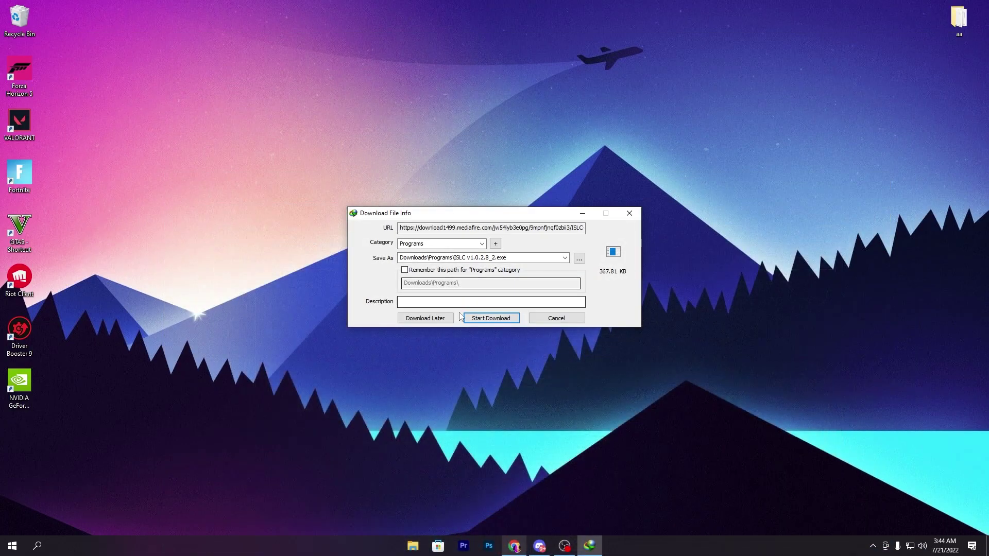
left_click(499, 317)
left_click_drag(597, 320, 556, 136)
left_click(599, 213)
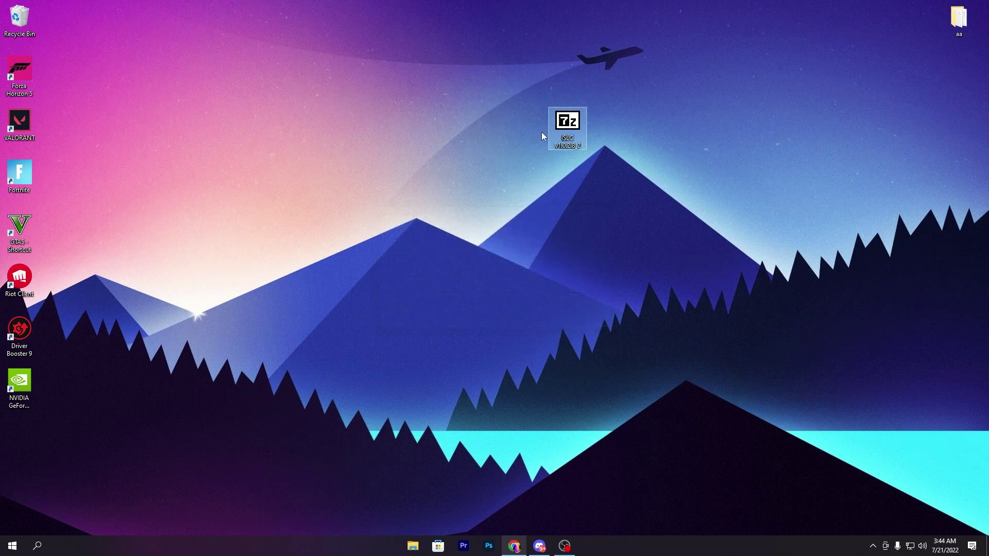
Step: Extract the ISLC self-extracting archive to the desktop, keeping only the ISLC v1.0.2.8 folder beneath the aa folder
double_click(564, 122)
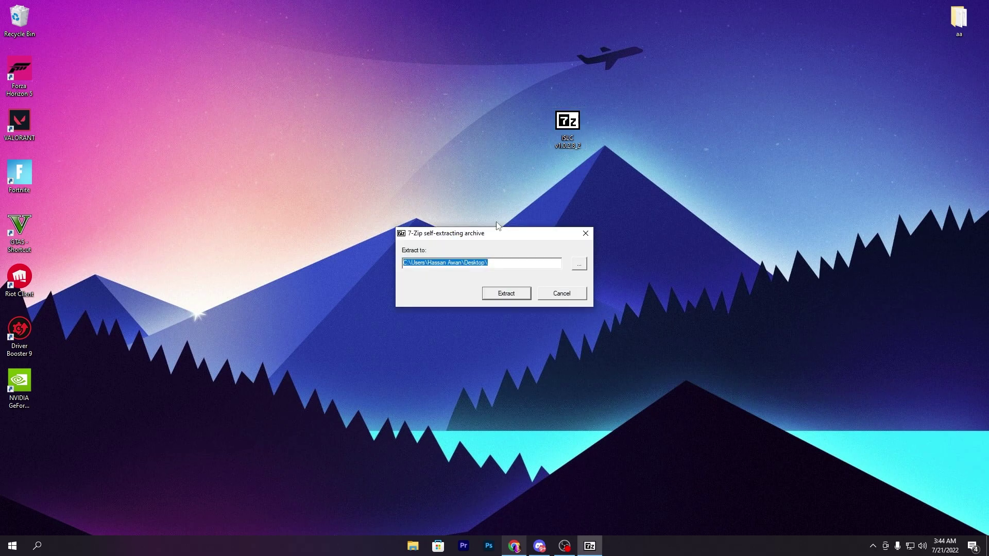
left_click(504, 294)
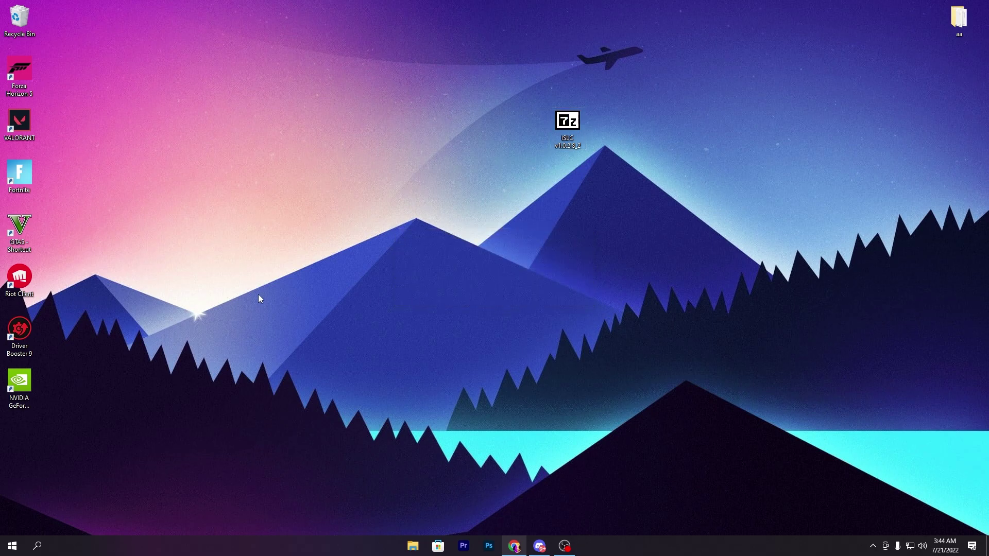
left_click_drag(19, 435, 19, 21)
left_click(566, 126)
left_click_drag(616, 128, 963, 69)
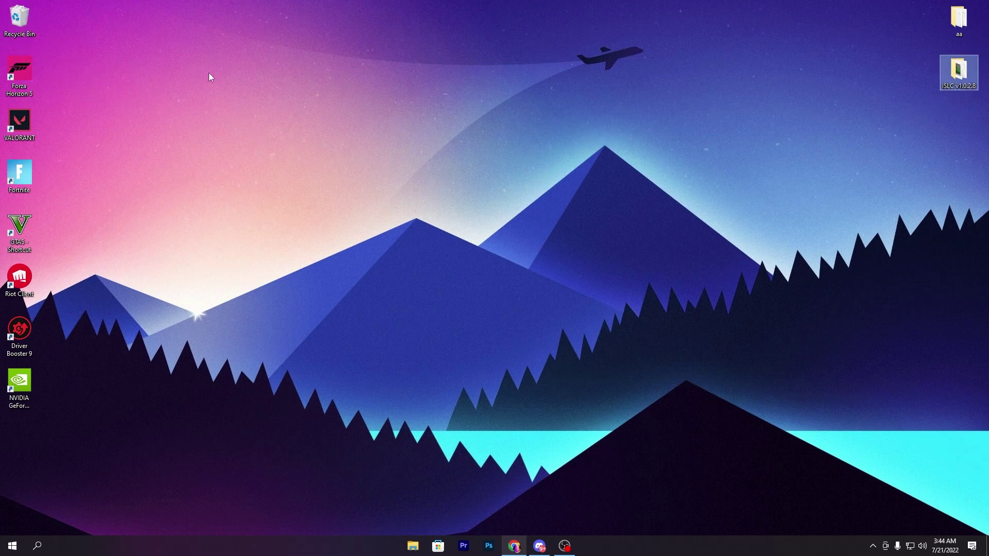
Step: Open the ISLC v1.0.2.8 folder and check the properties of the Intelligent standby list cleaner ISLC application
double_click(956, 78)
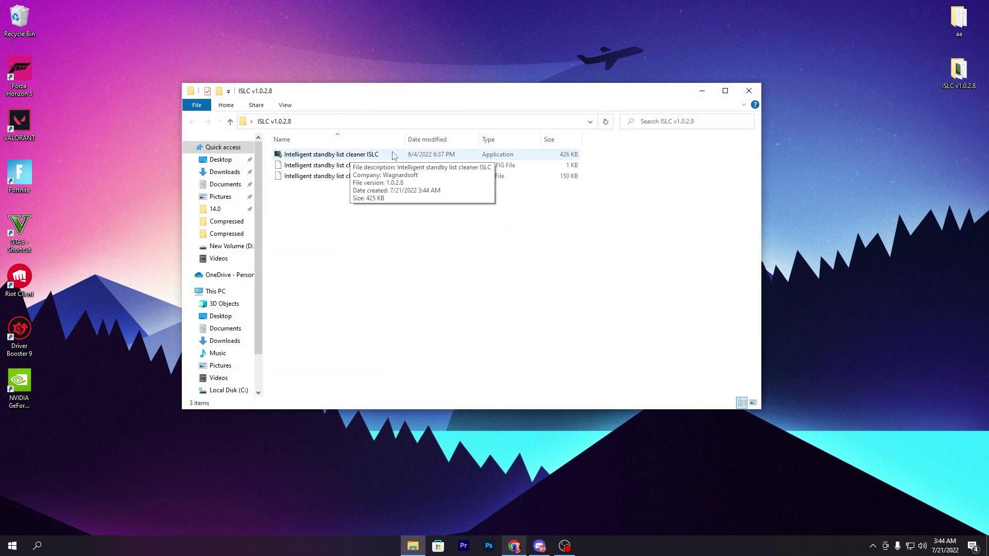
right_click(365, 155)
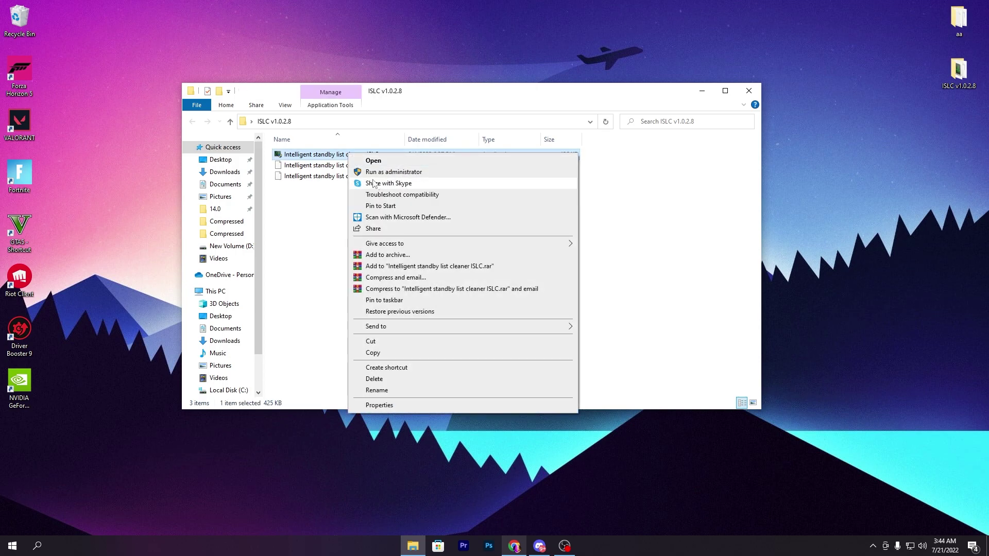
left_click(380, 406)
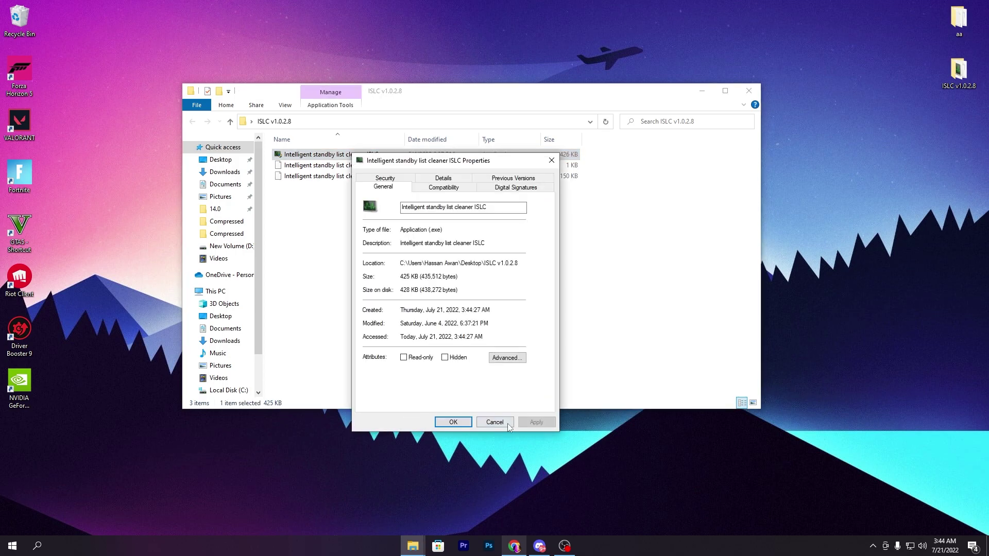
left_click(454, 422)
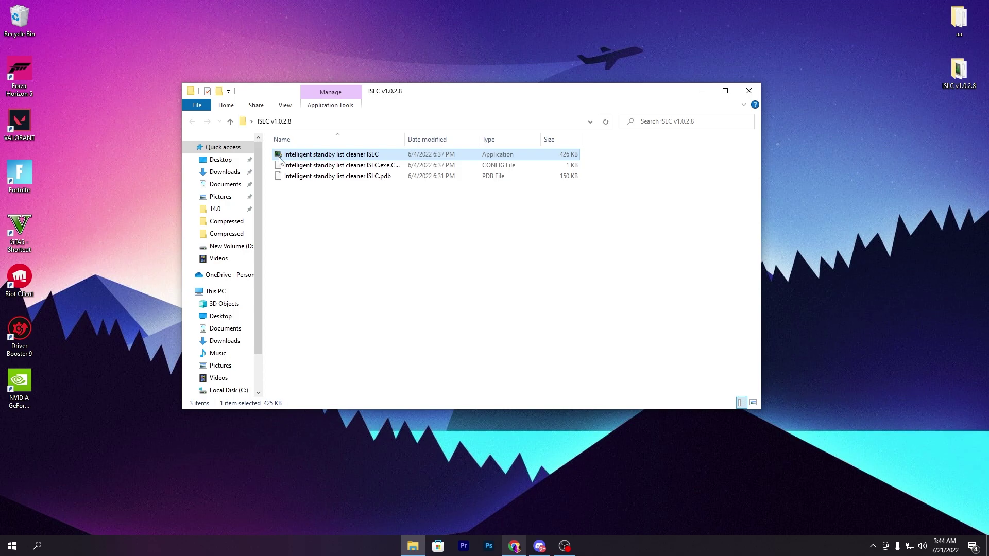
Step: Launch the Intelligent standby list cleaner ISLC application and reposition its window
double_click(297, 155)
left_click(429, 340)
left_click_drag(287, 68, 512, 138)
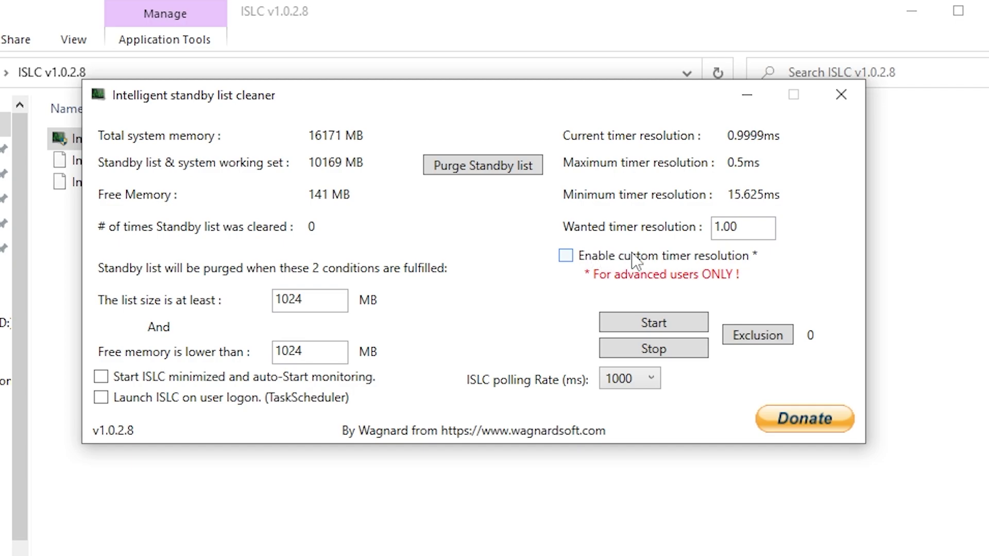
Step: Enable the custom timer resolution in ISLC and set the wanted timer resolution to 0.50
left_click(592, 258)
double_click(717, 227)
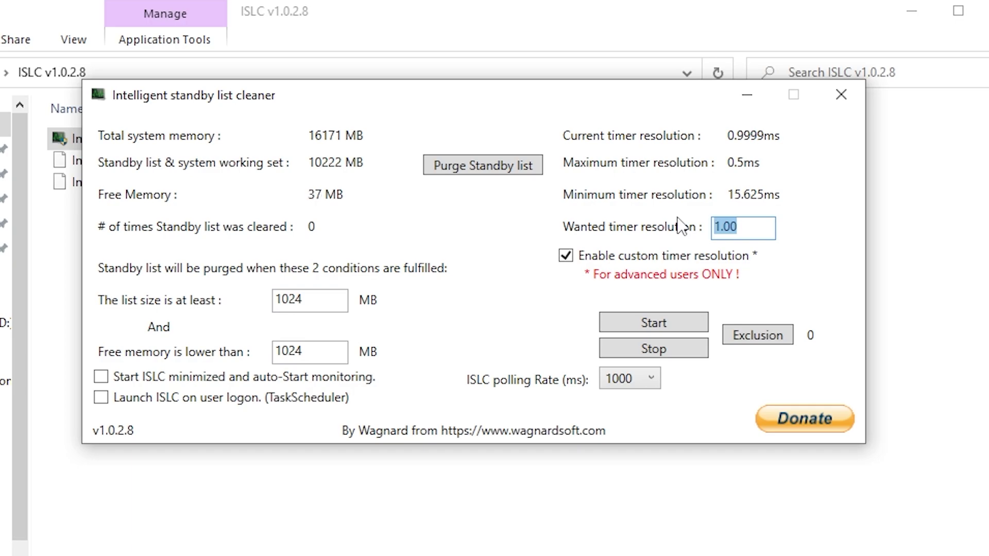
key("BackSpace")
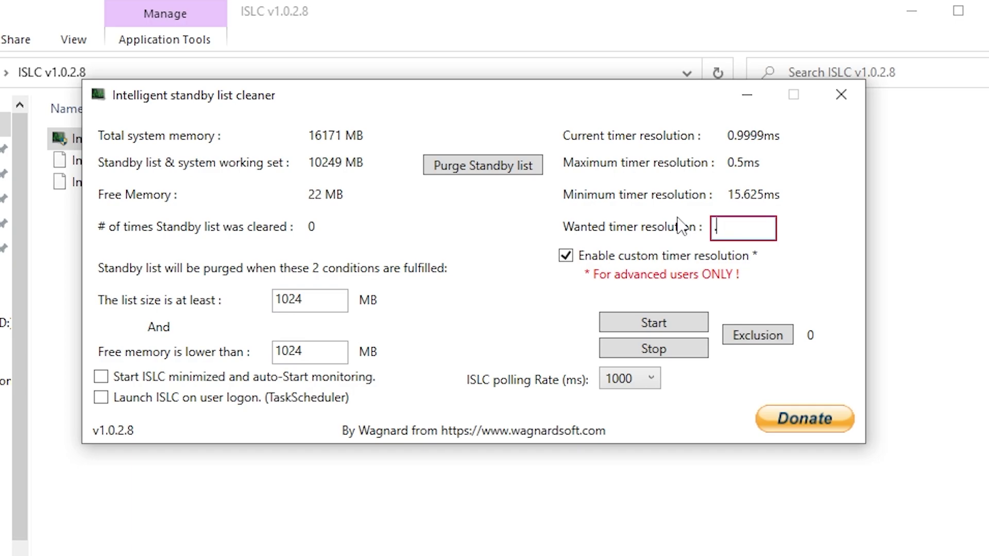
type("0.50")
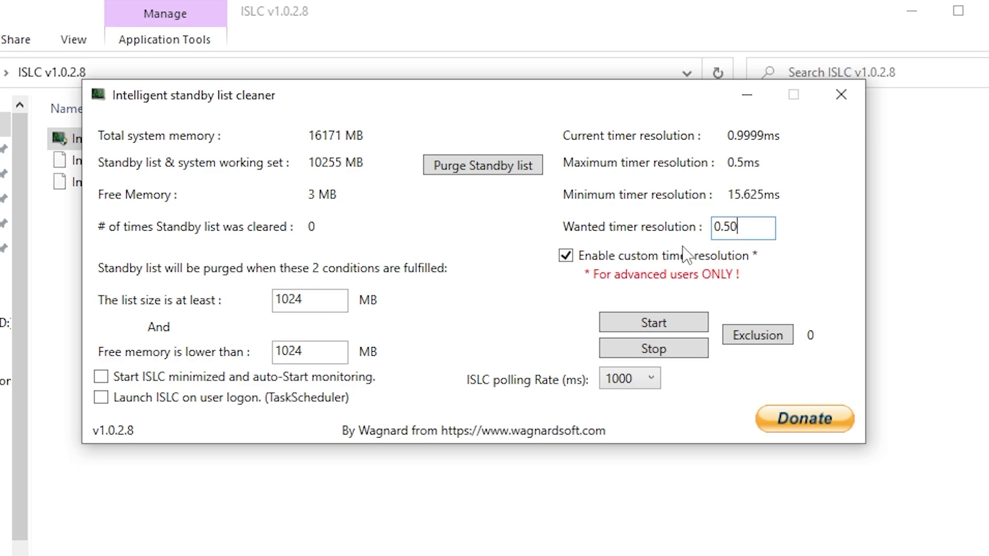
left_click(565, 254)
Step: Switch to the Windows Calculator and move its window over the ISLC window
left_click_drag(313, 296, 268, 294)
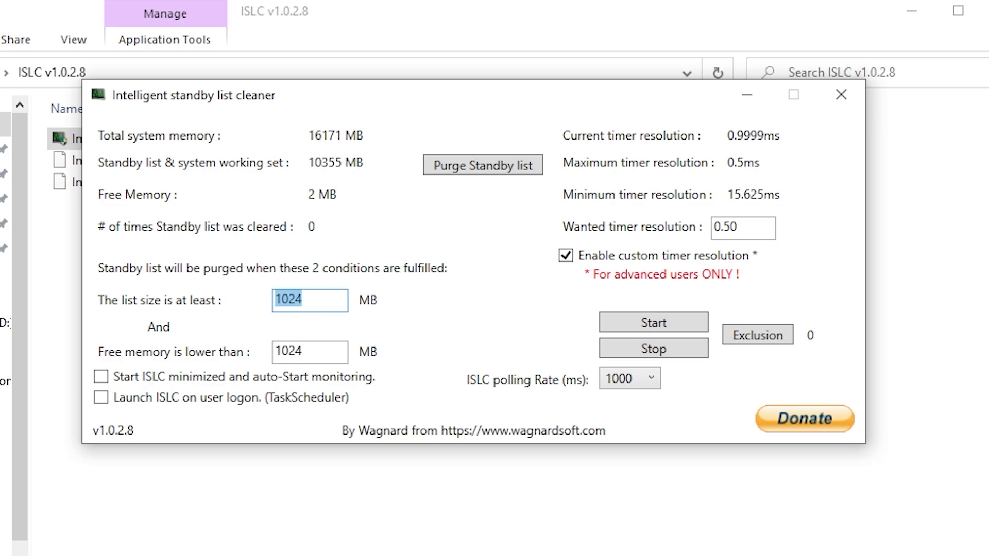
key("super")
type("CA")
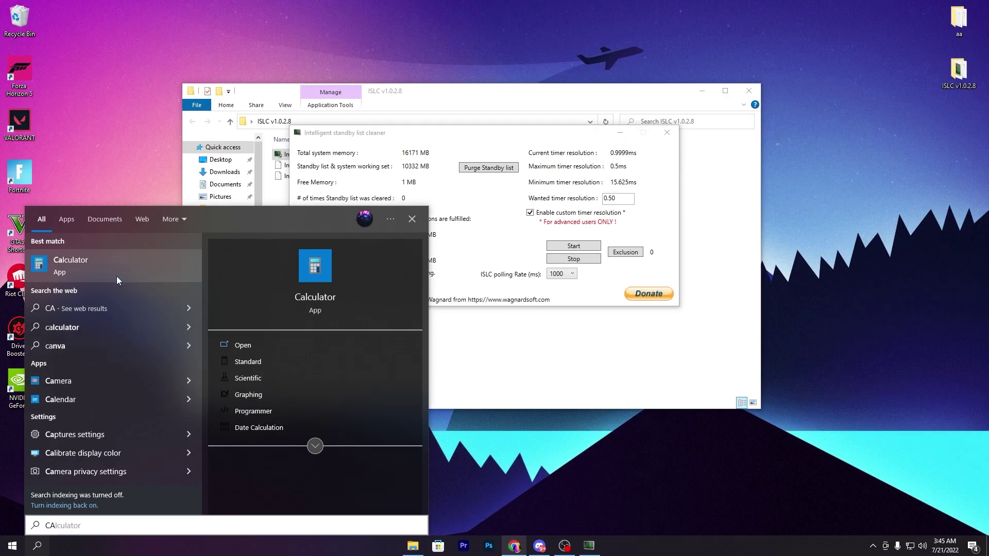
left_click(116, 279)
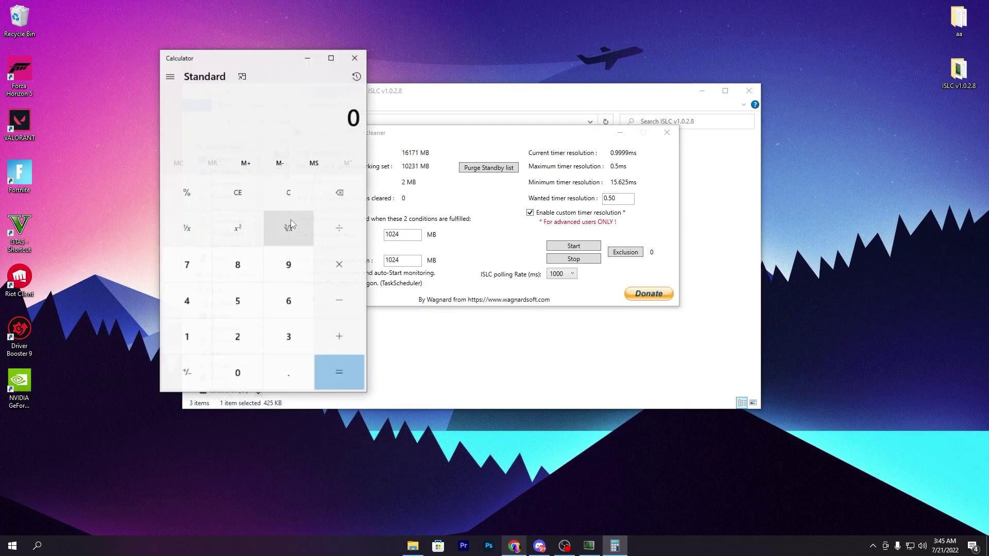
left_click_drag(252, 73, 400, 70)
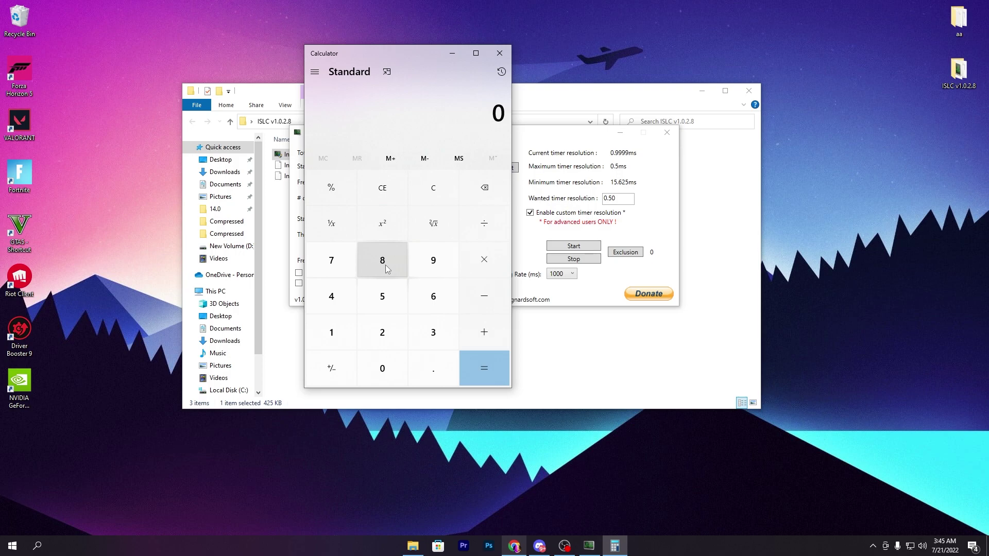
Step: Multiply 16 by 1024 to convert the installed RAM from gigabytes to megabytes, and highlight the result
left_click(331, 332)
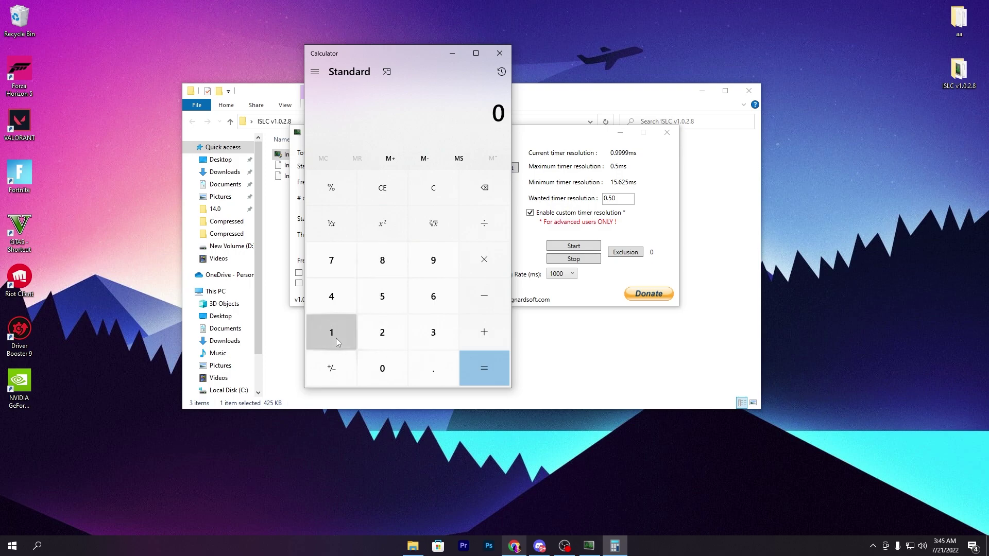
left_click(435, 304)
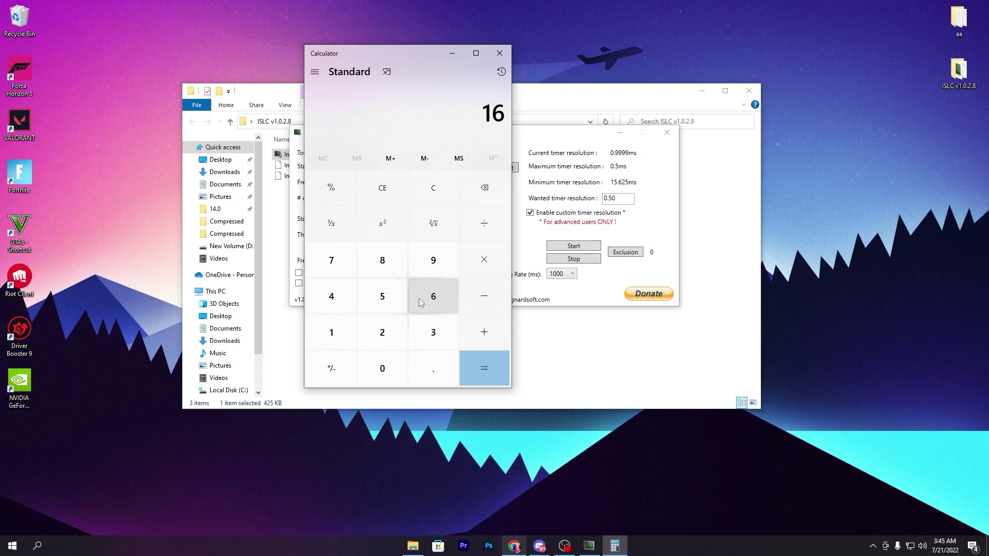
double_click(493, 112)
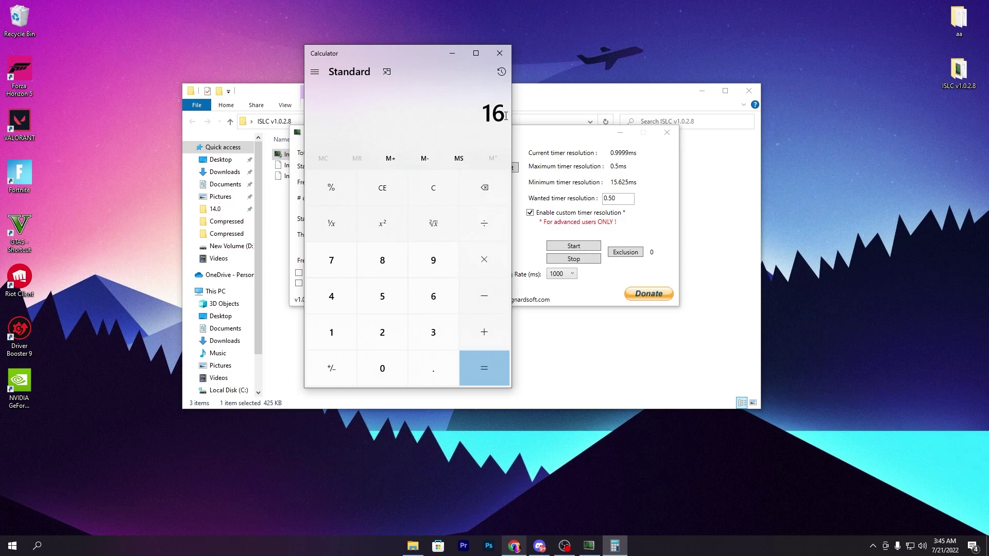
left_click(484, 259)
left_click(331, 332)
left_click(376, 374)
left_click(382, 333)
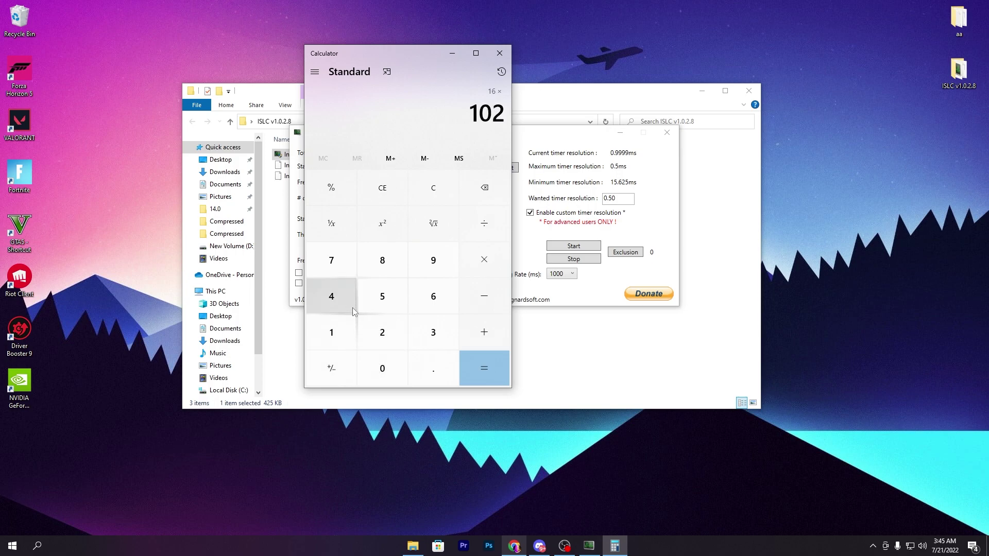
left_click(332, 296)
left_click(484, 363)
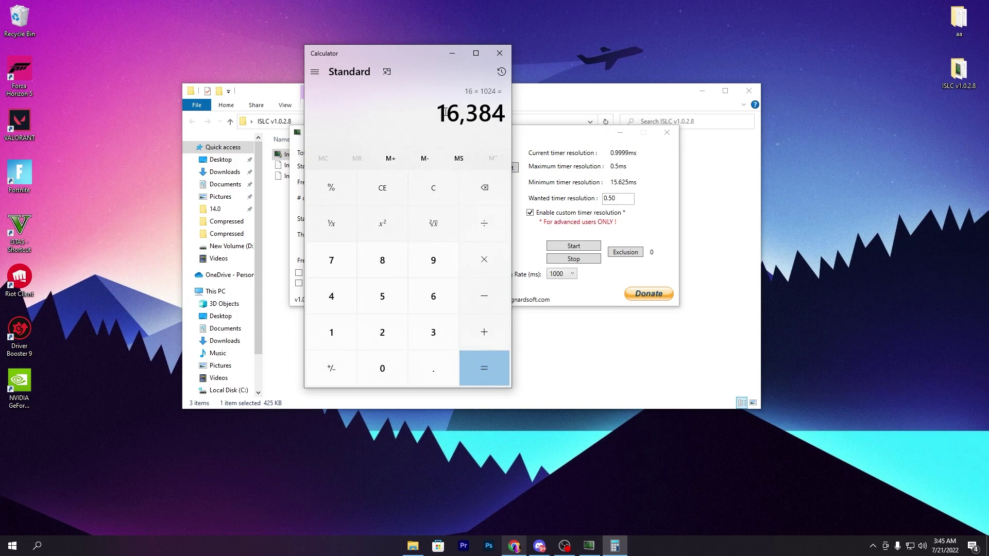
left_click_drag(444, 113, 506, 115)
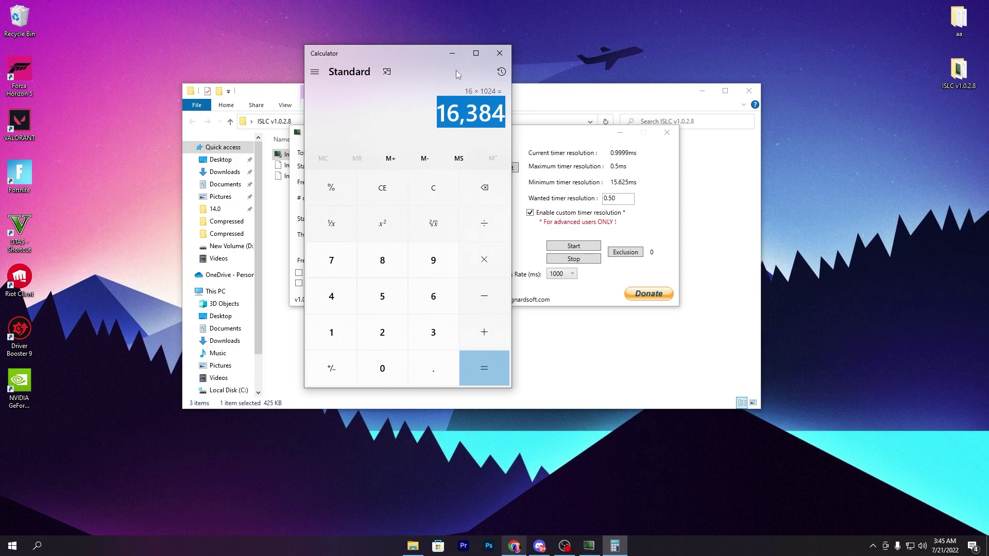
Step: Minimize the calculator and set ISLC's free memory threshold for purging the standby list to 16384 MB
left_click(453, 53)
key("Tab")
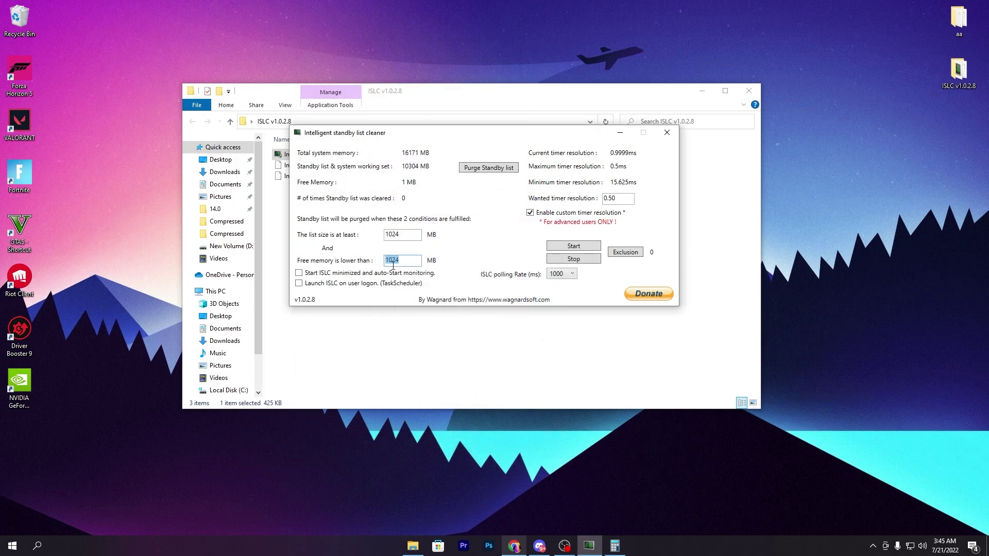
left_click(615, 546)
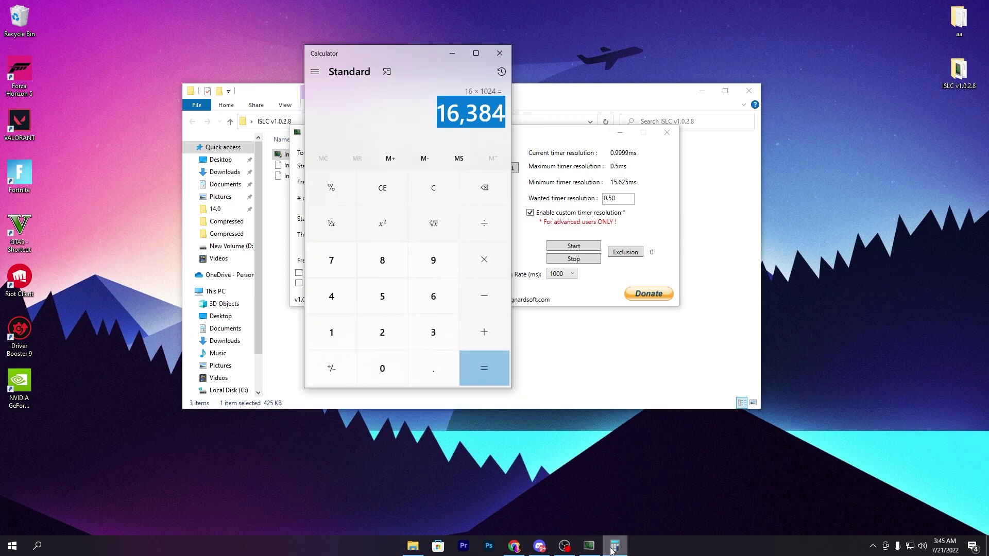
left_click(452, 53)
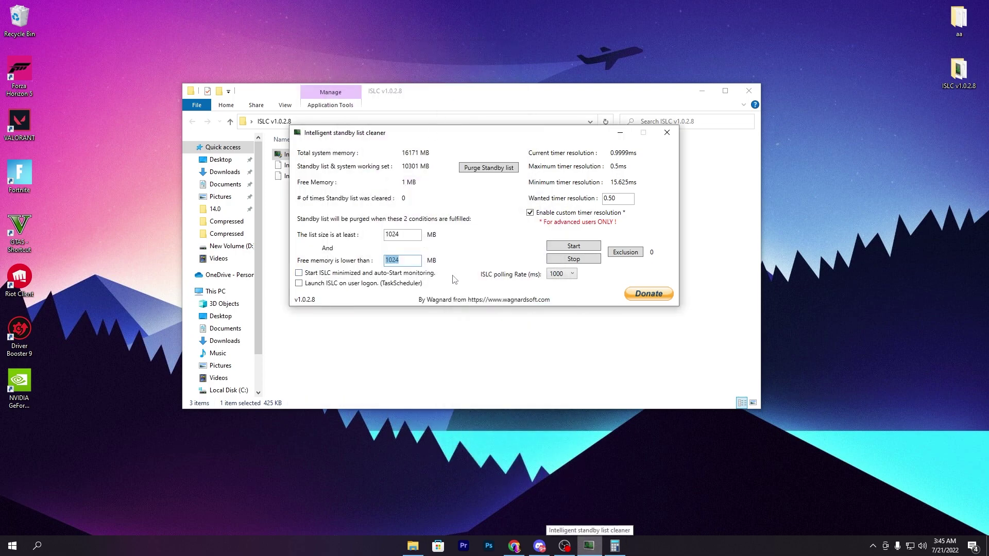
type("1638")
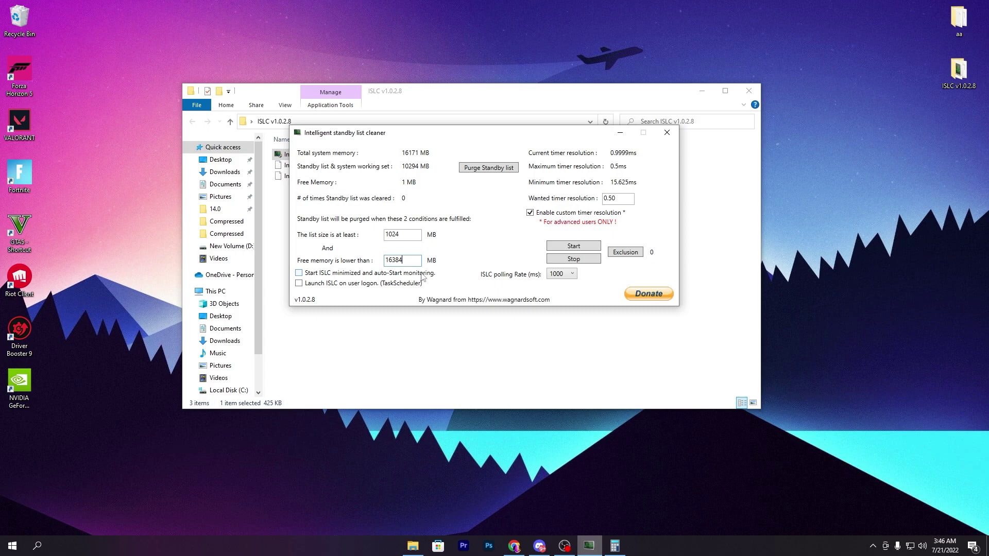
Step: Enable starting ISLC minimized with auto-start monitoring and launching at user logon, and set the polling rate to 10000 ms
left_click(366, 283)
left_click(567, 275)
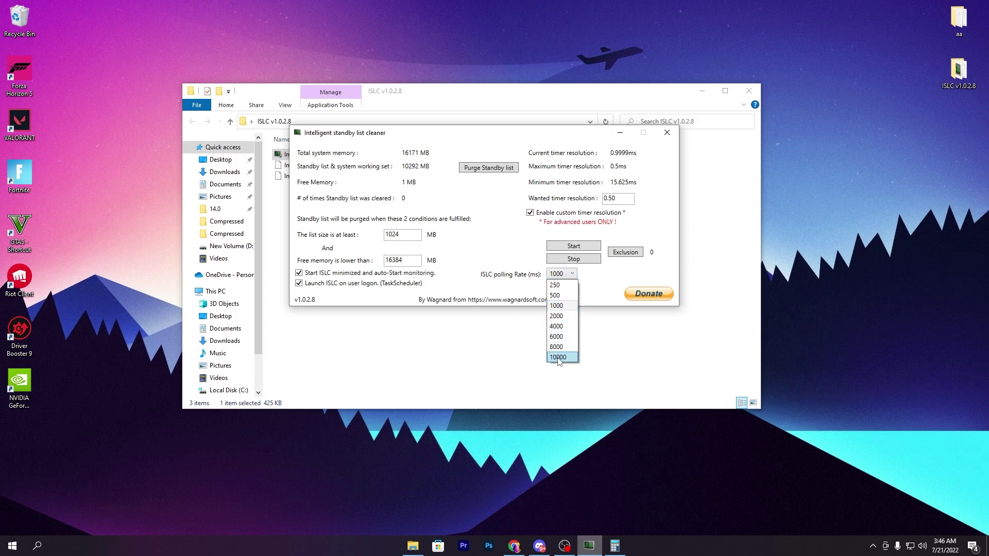
left_click(559, 357)
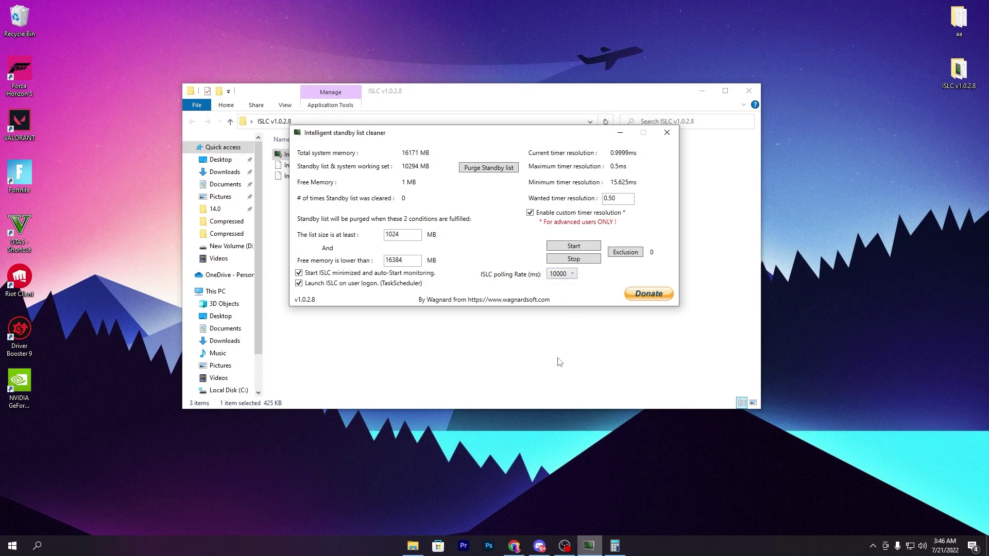
Step: Start ISLC monitoring and minimize it to the system tray, closing its folder window and showing the hidden tray icons
left_click(577, 247)
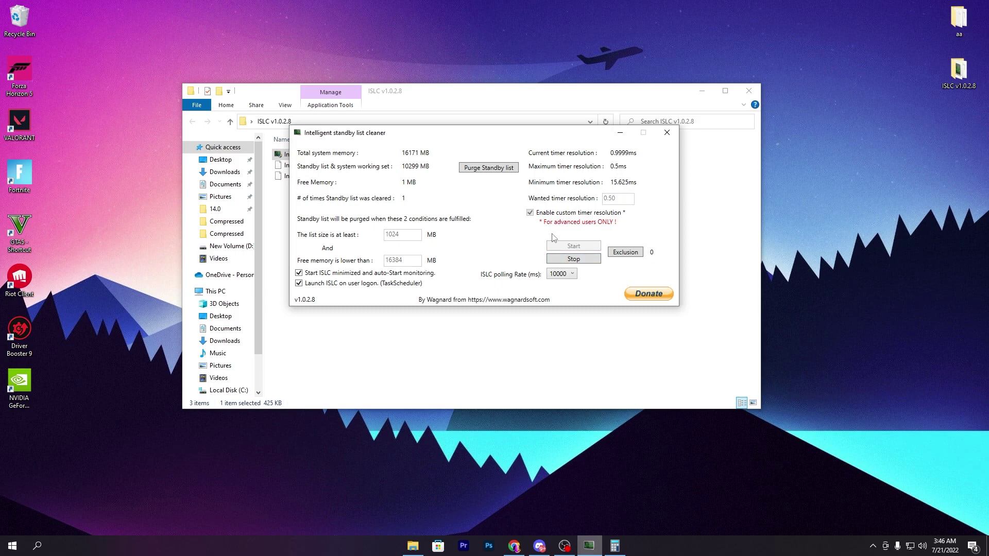
left_click(620, 132)
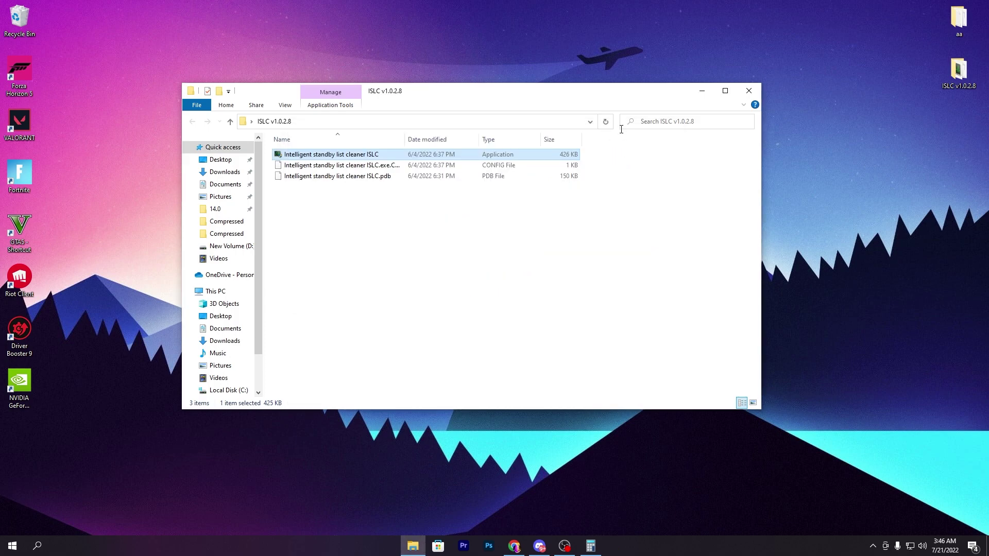
left_click(749, 90)
left_click(872, 546)
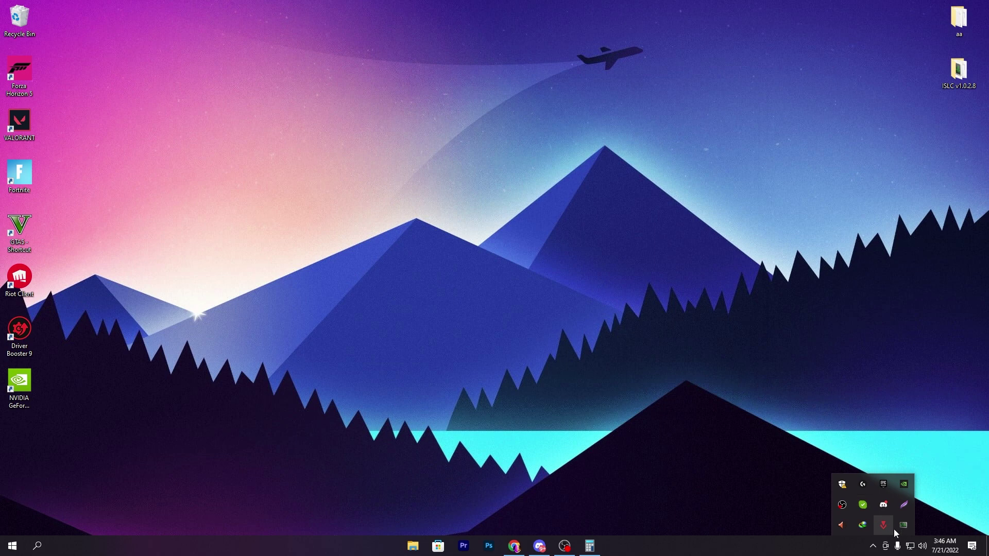